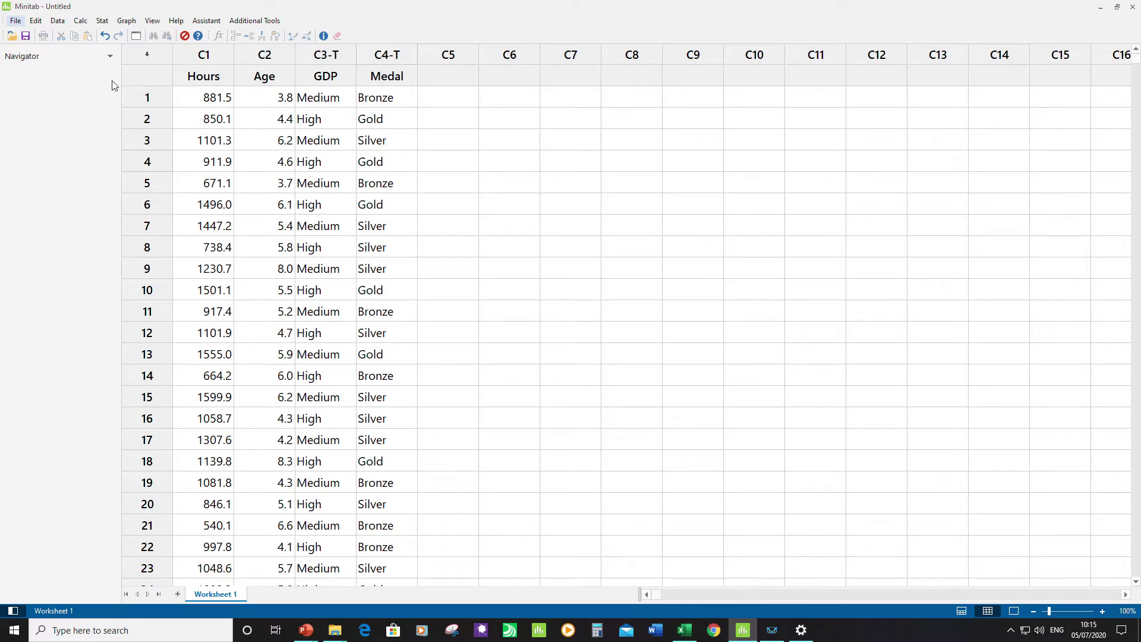
Run an ordinal logistic regression with Medal as response, Hours, Age and GDP in the model, and GDP as categorical predictor
click(102, 23)
mouse_move(142, 49)
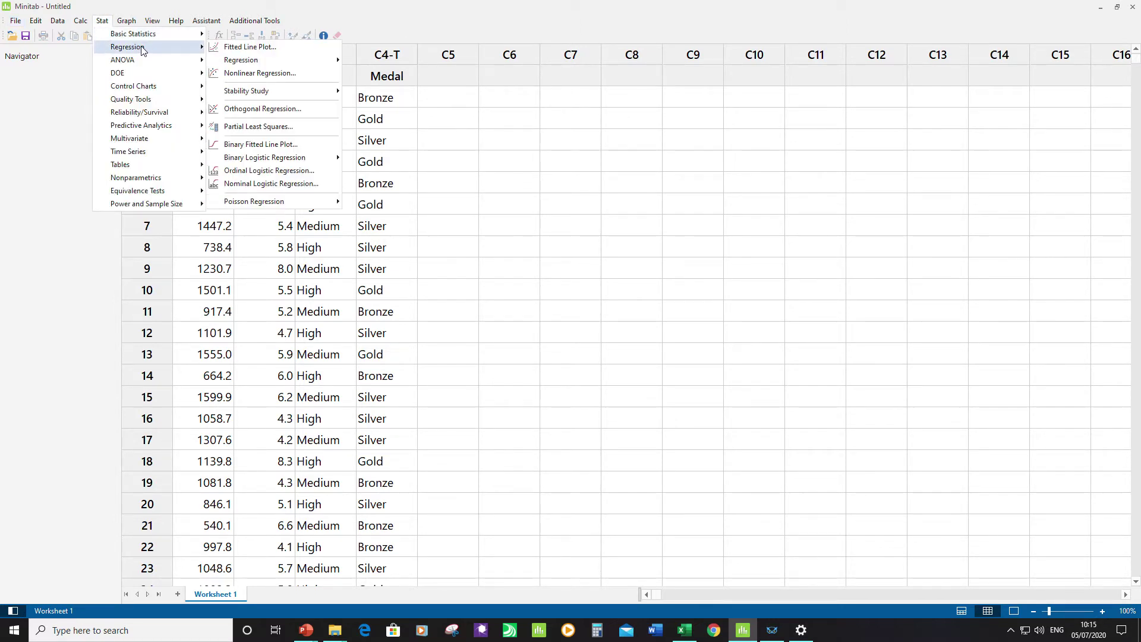
click(303, 171)
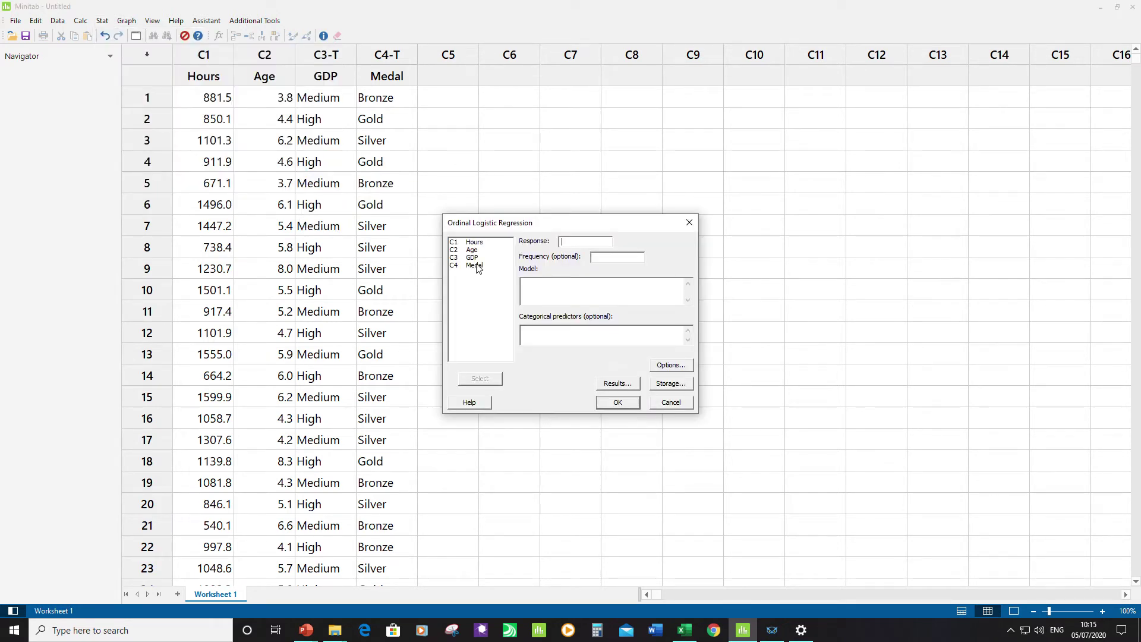
double_click(476, 266)
click(545, 288)
double_click(475, 242)
double_click(474, 250)
double_click(475, 258)
double_click(473, 259)
click(618, 403)
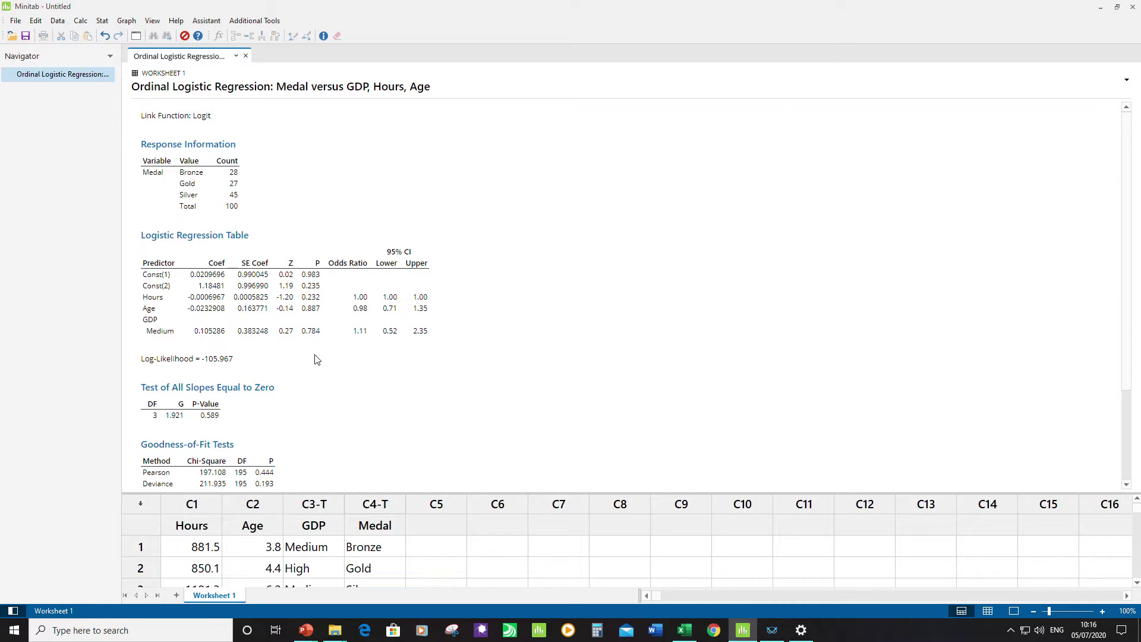
Give the Medal column in the worksheet a user-specified value order of Gold, Silver, Bronze
click(988, 612)
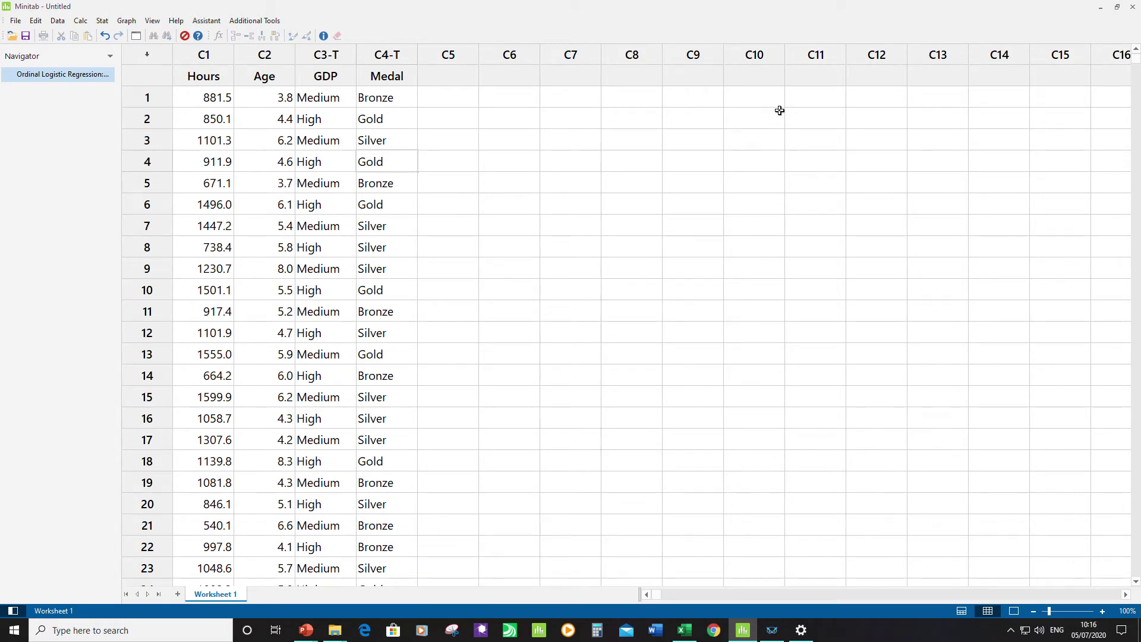
click(382, 119)
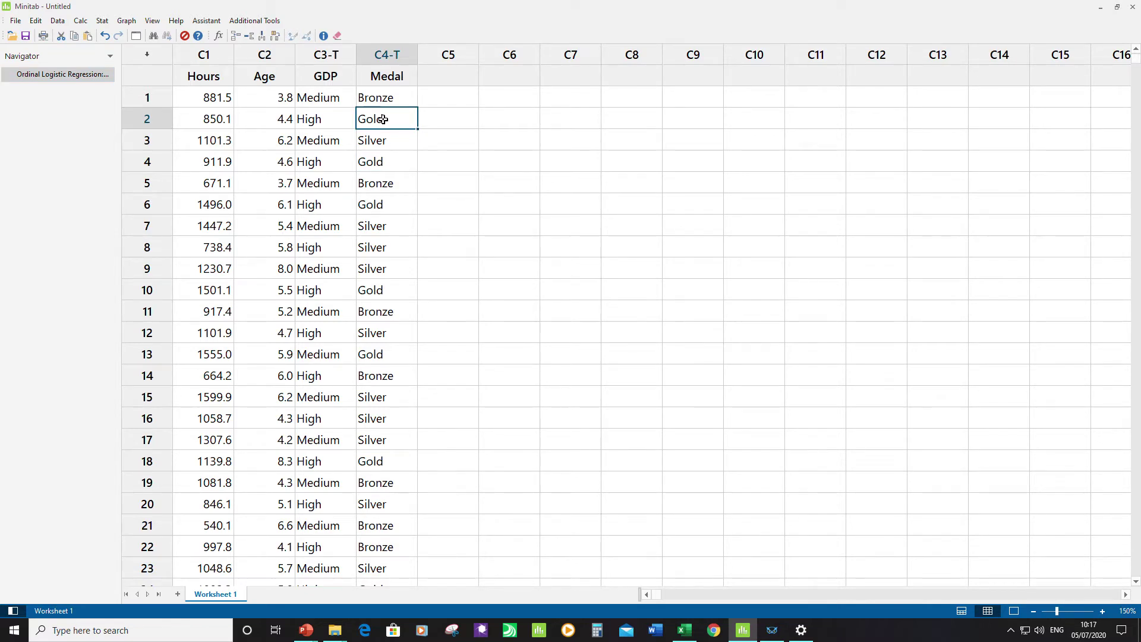
right_click(384, 119)
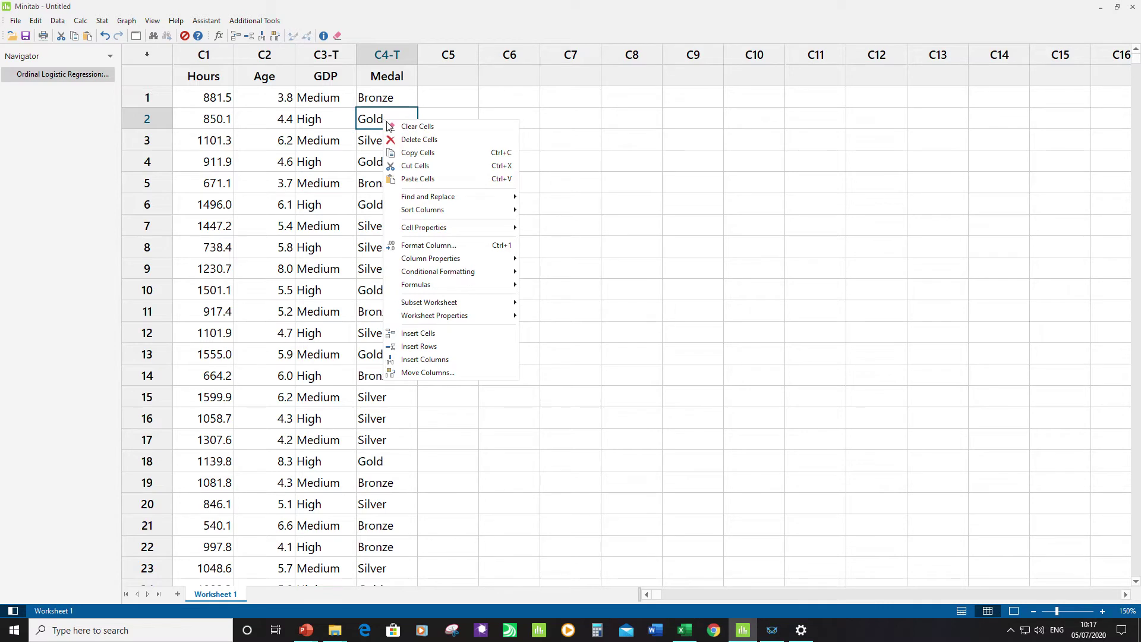
mouse_move(450, 264)
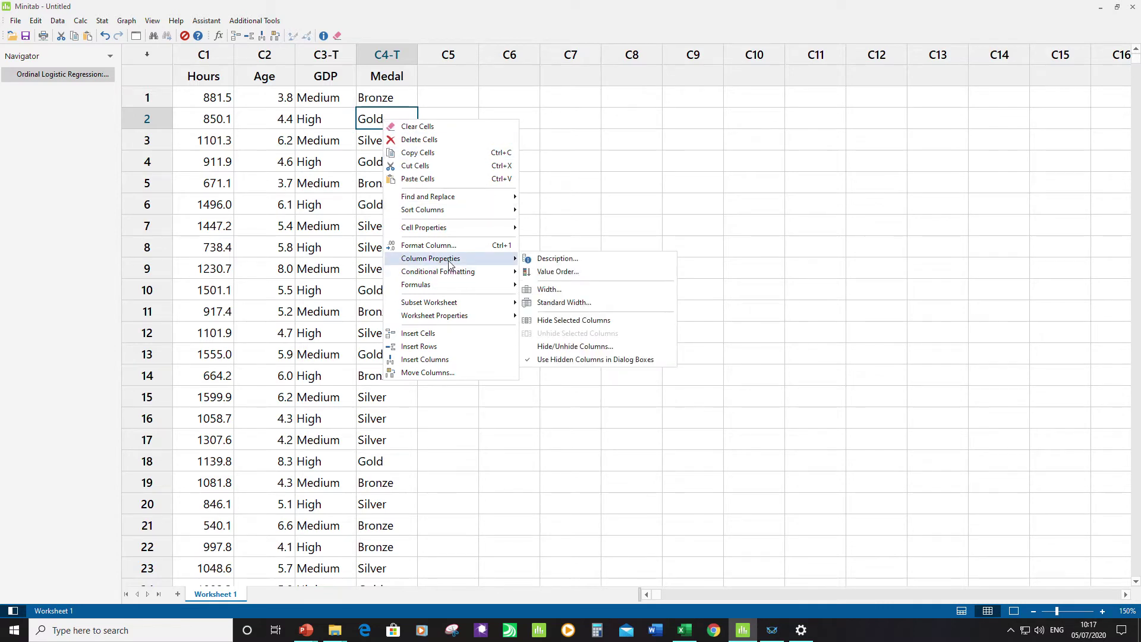
click(577, 275)
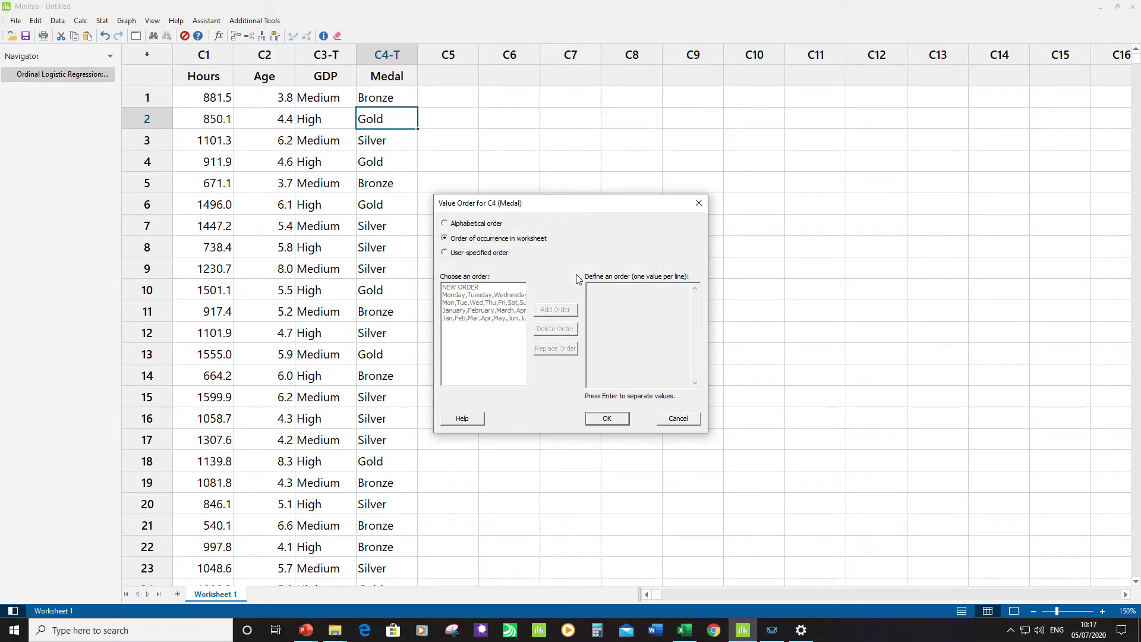
click(476, 258)
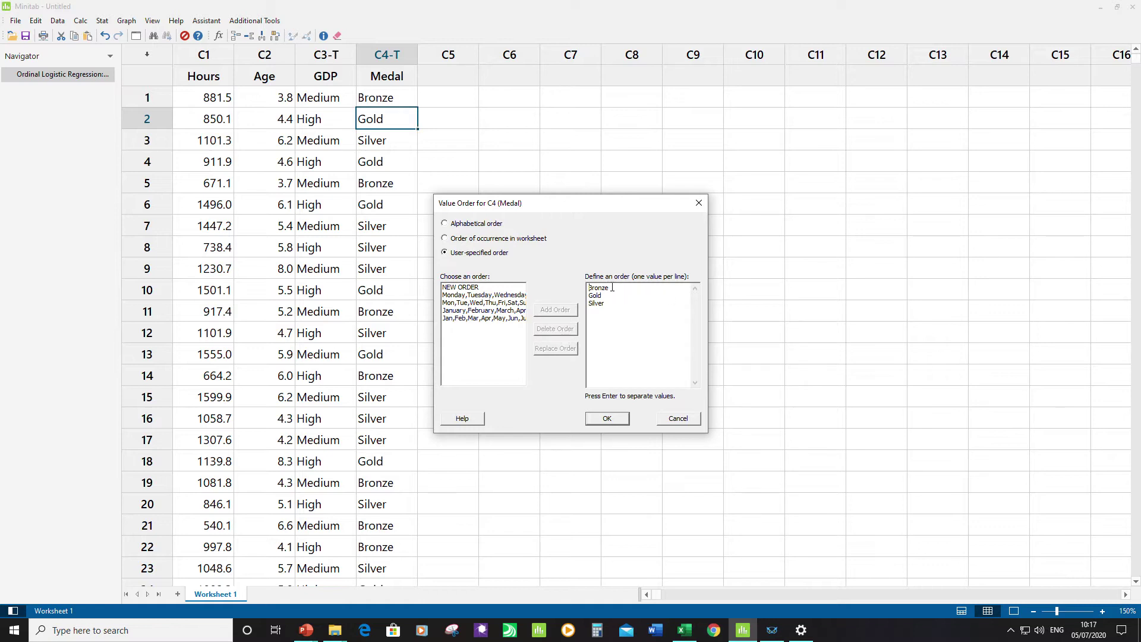
drag(610, 287, 585, 287)
key(ctrl+x)
key(ctrl+v)
key(Delete)
click(607, 419)
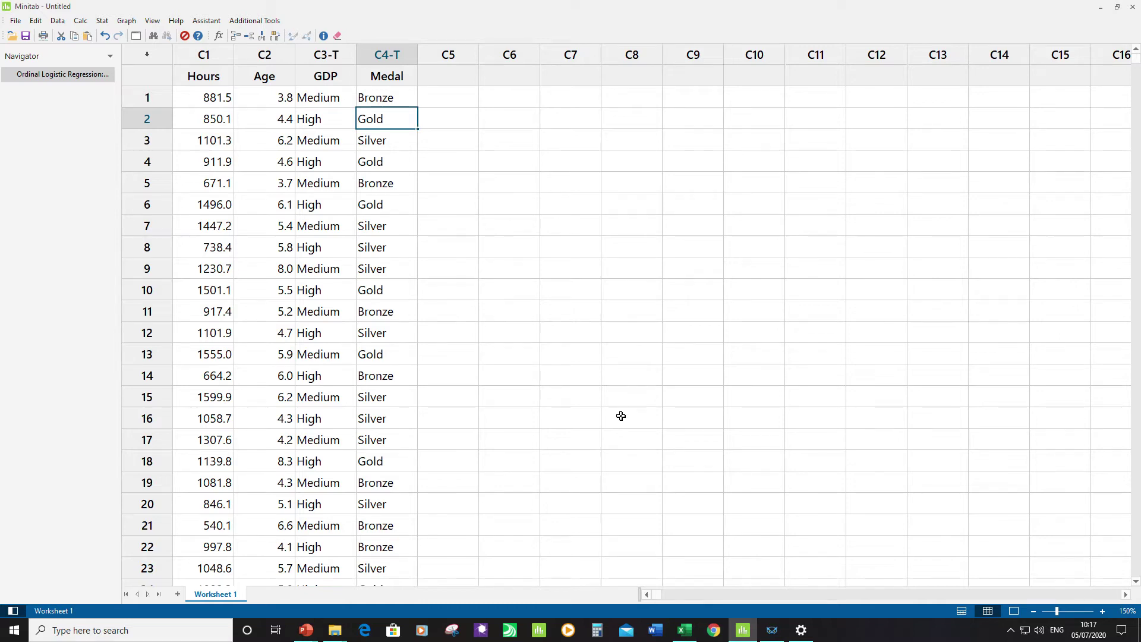
Rerun the ordinal logistic regression of Medal on Hours, Age and GDP with the same settings
click(103, 22)
mouse_move(158, 50)
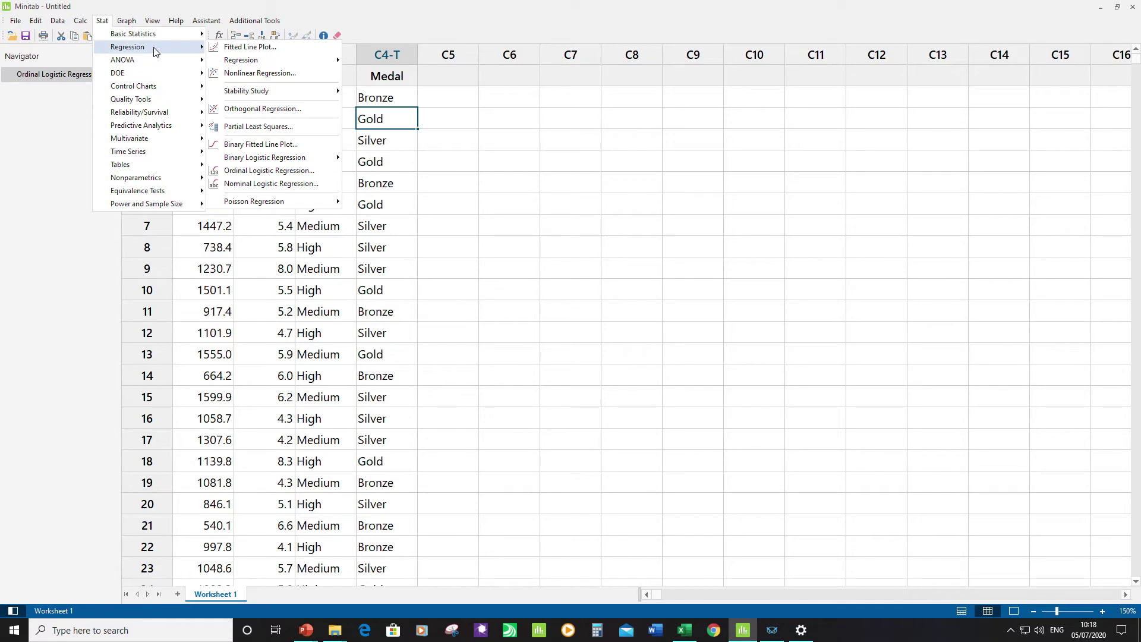
click(288, 171)
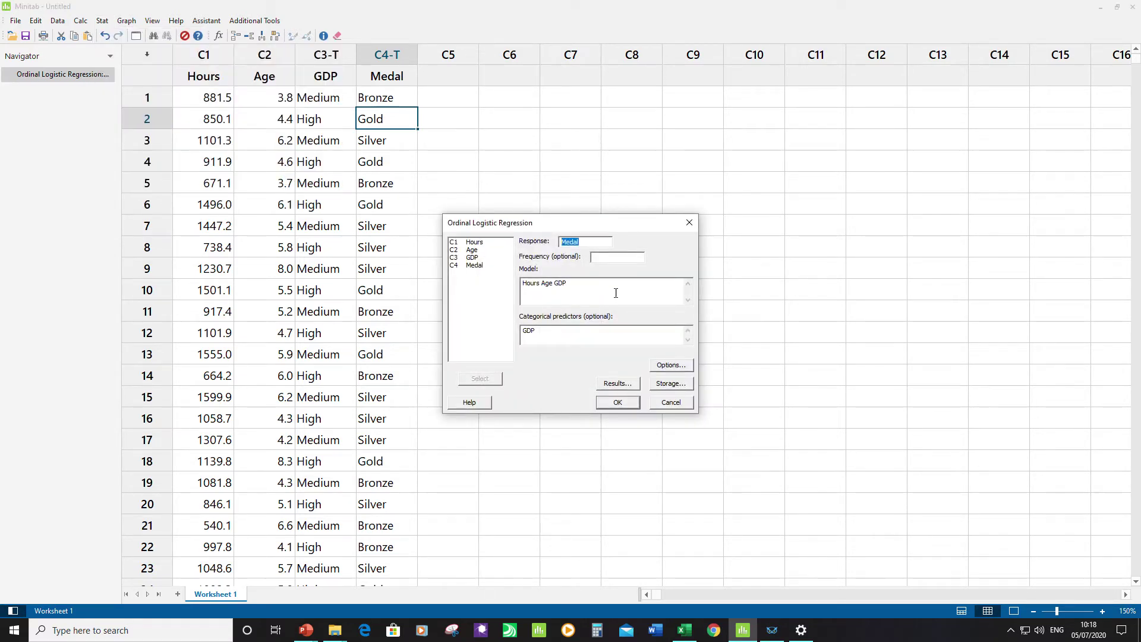
click(618, 403)
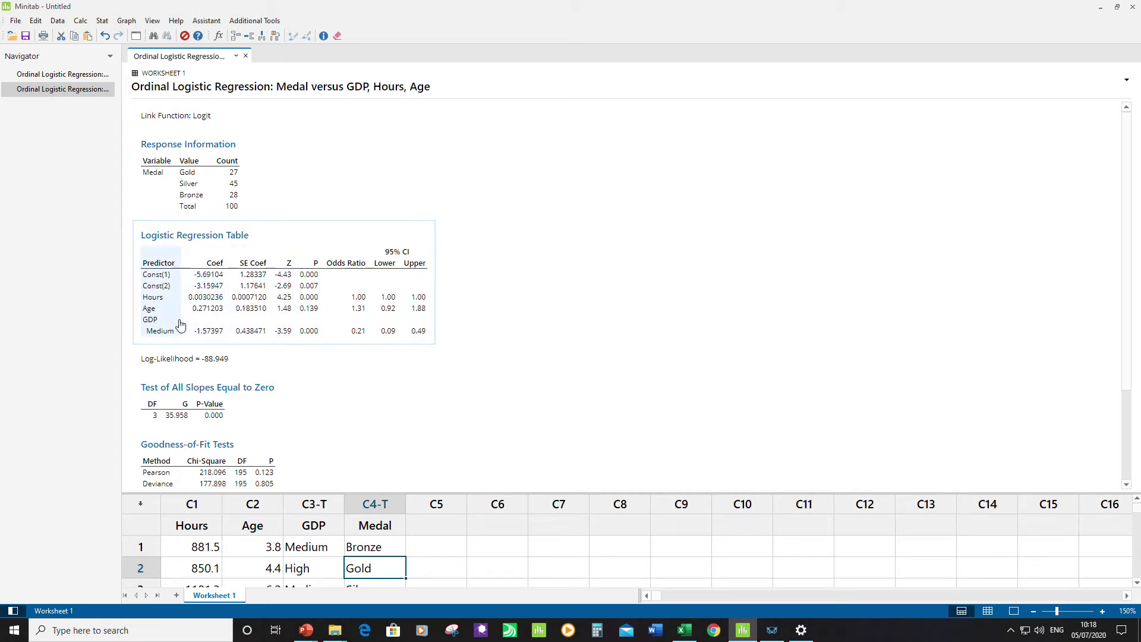
Remove Age from the ordinal logistic regression model and rerun it with only Hours and GDP
click(136, 37)
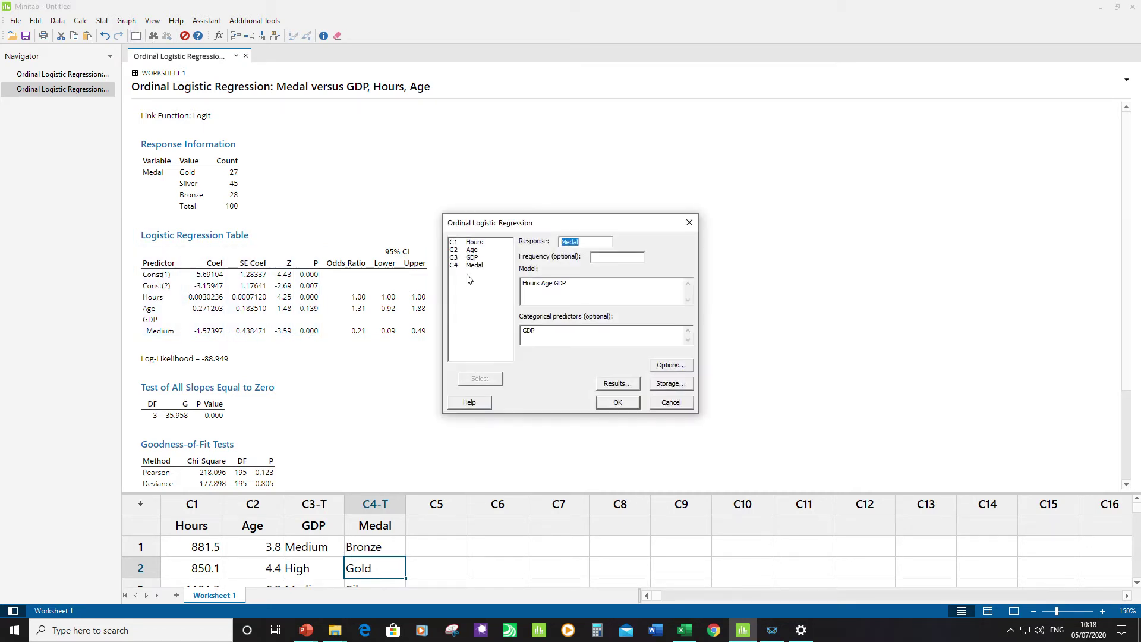
click(552, 283)
key(BackSpace)
key(BackSpace)
key(BackSpace)
click(617, 402)
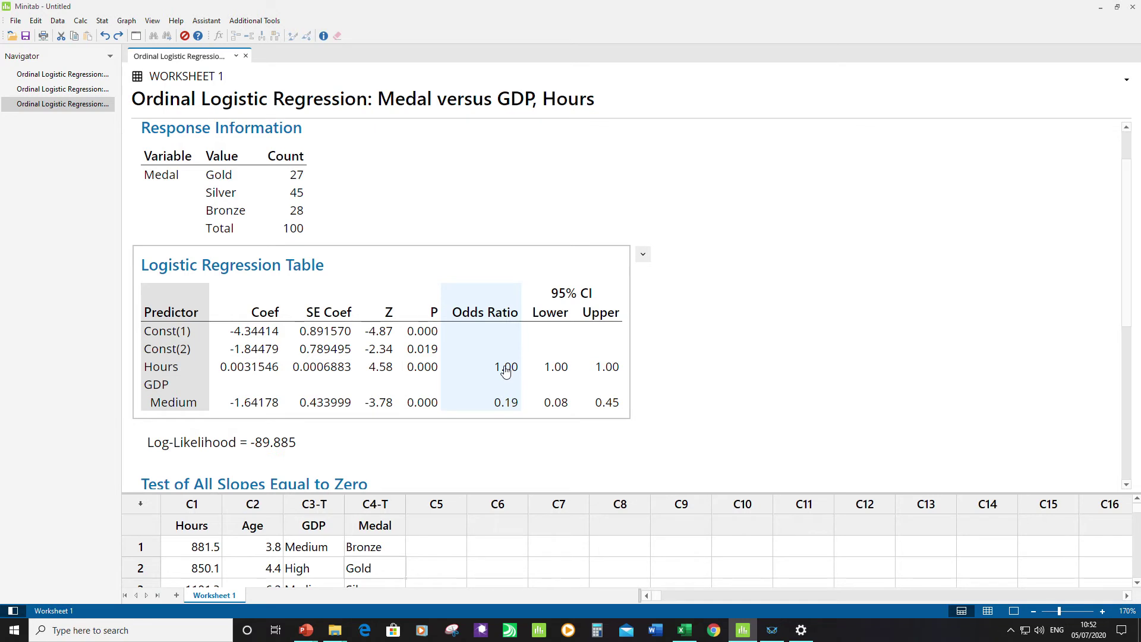
Set the Odds Ratio column of the Logistic Regression Table to 6 decimal places
right_click(506, 371)
mouse_move(577, 465)
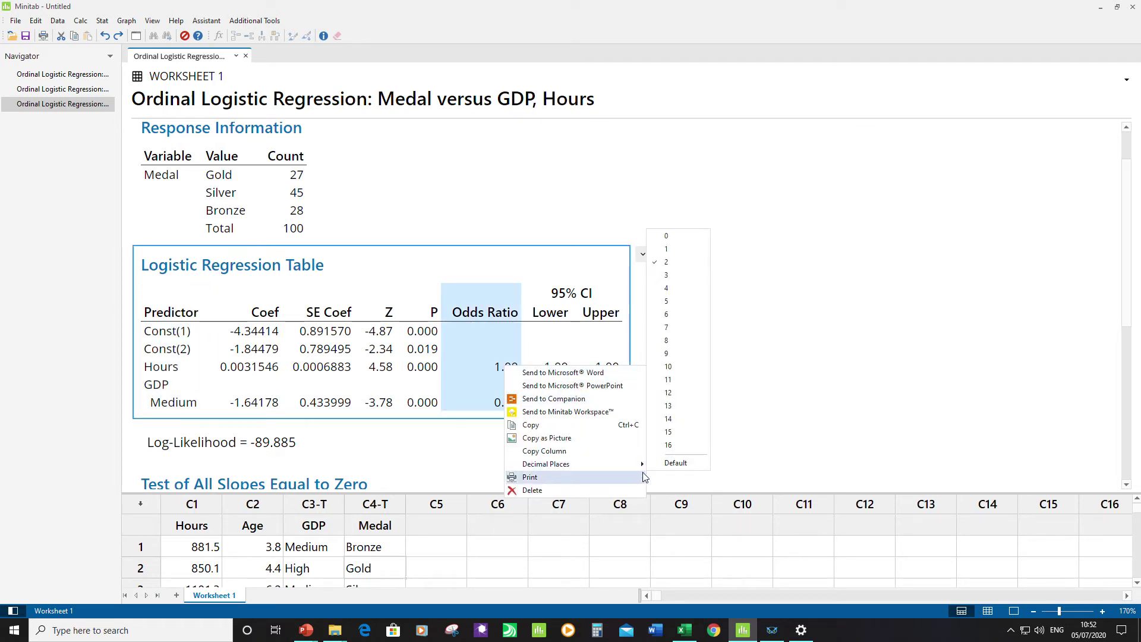
click(681, 320)
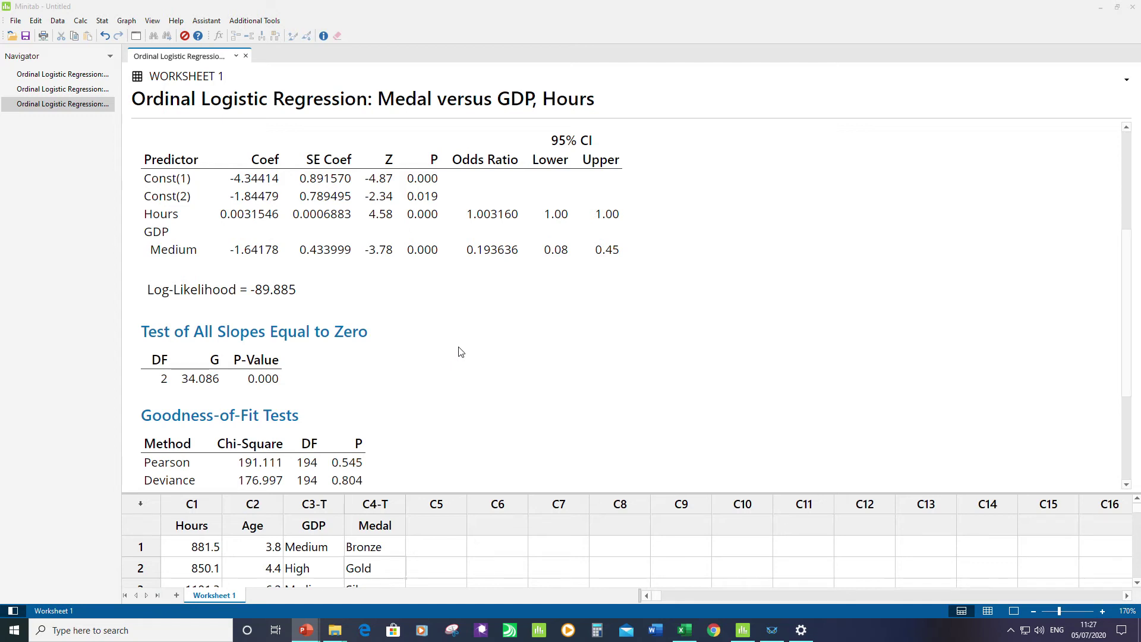
Refit the Medal model on Hours and GDP, storing the event probabilities for 3 events
scroll(463, 351, down, 2)
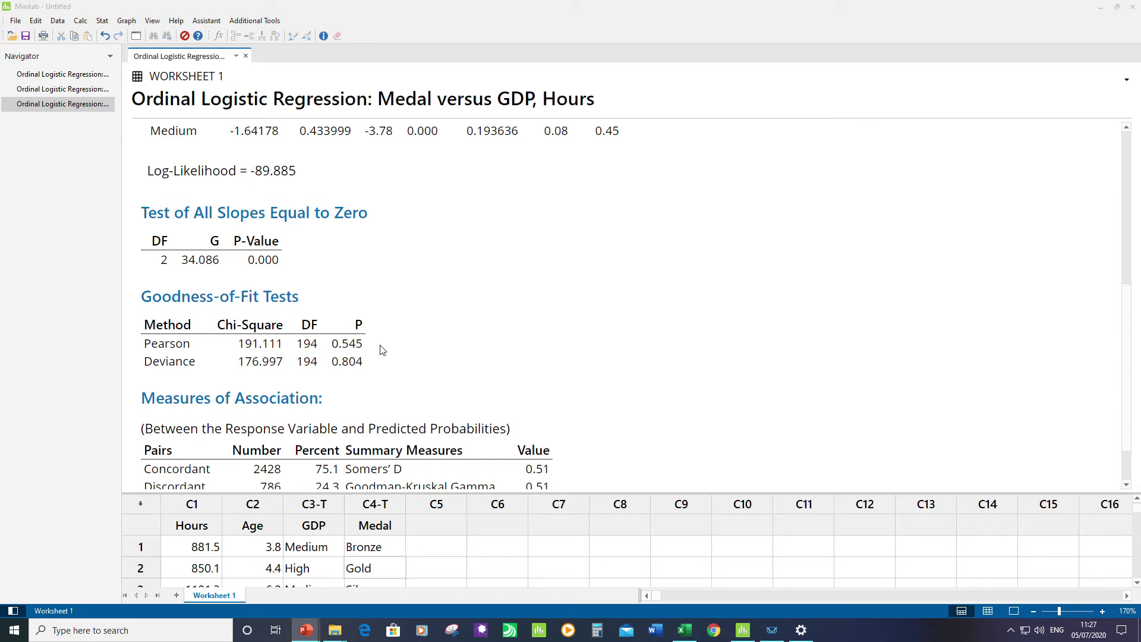
scroll(654, 315, down, 1)
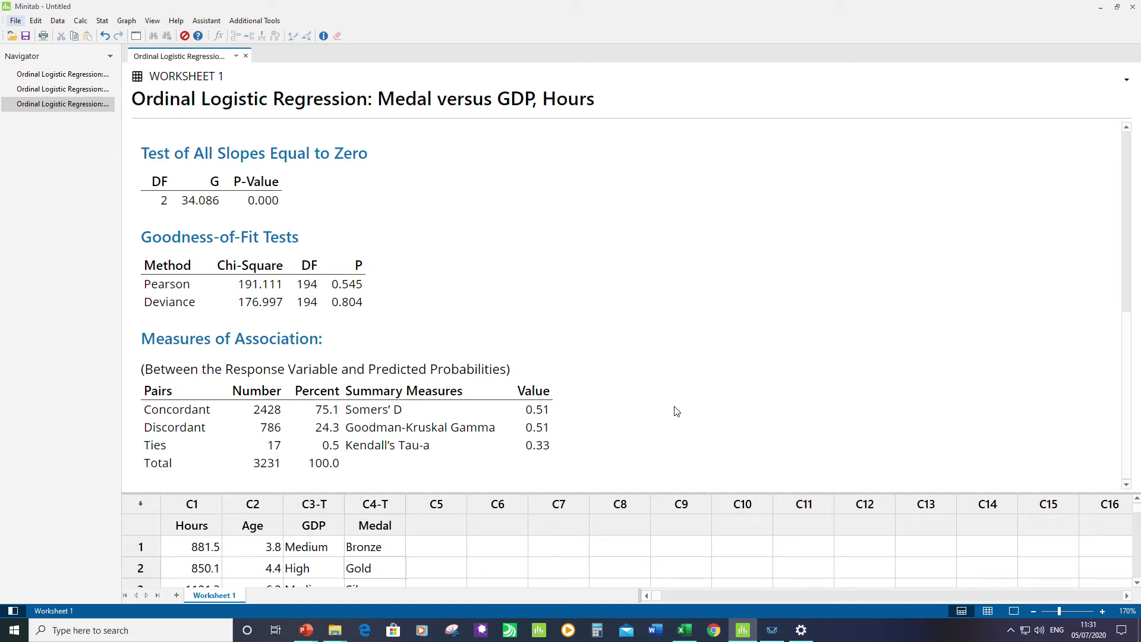
click(136, 37)
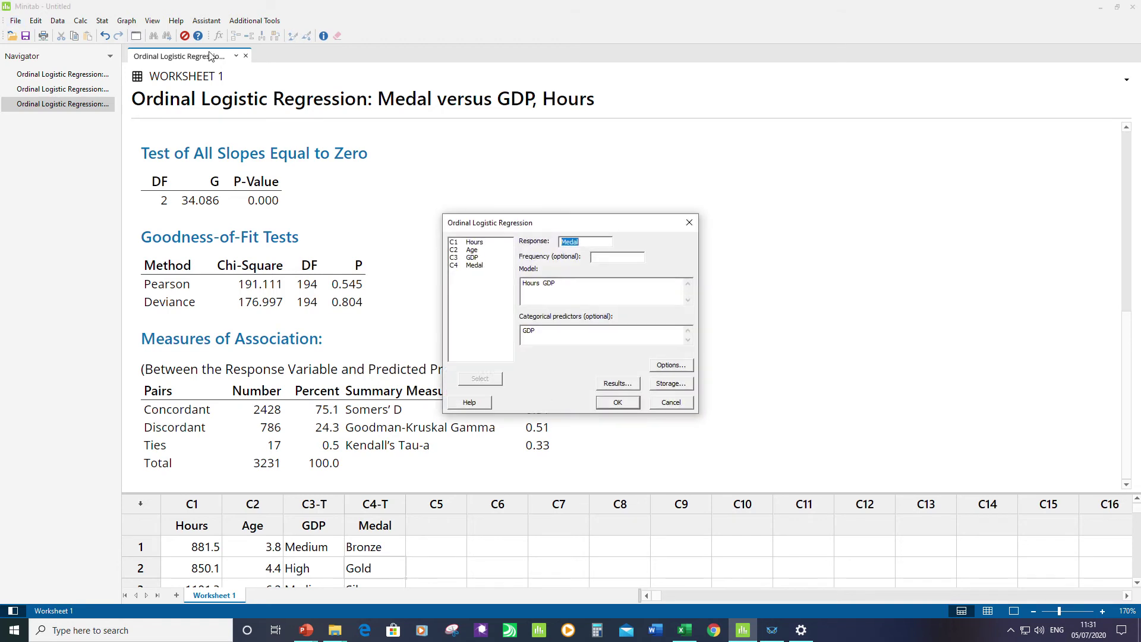
click(690, 384)
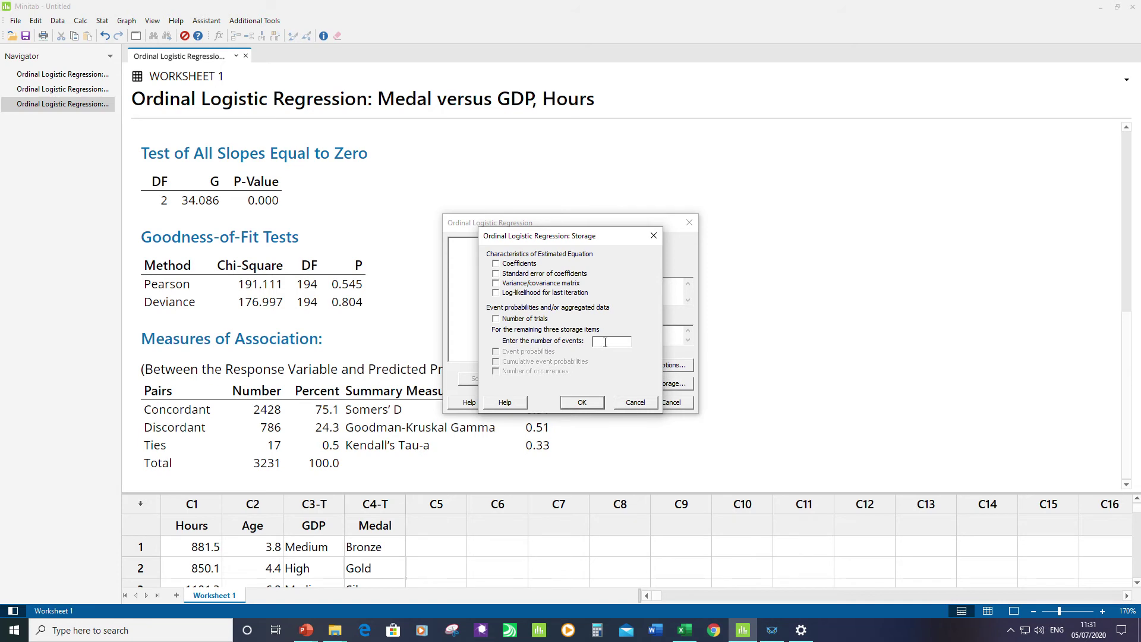
text(3)
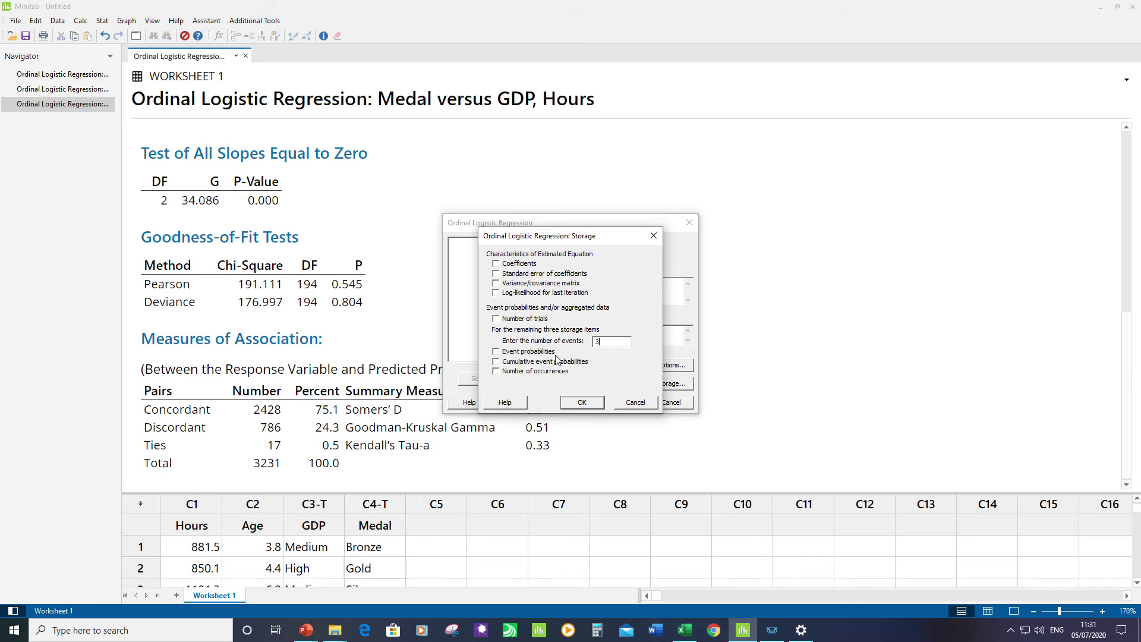
click(496, 351)
click(593, 408)
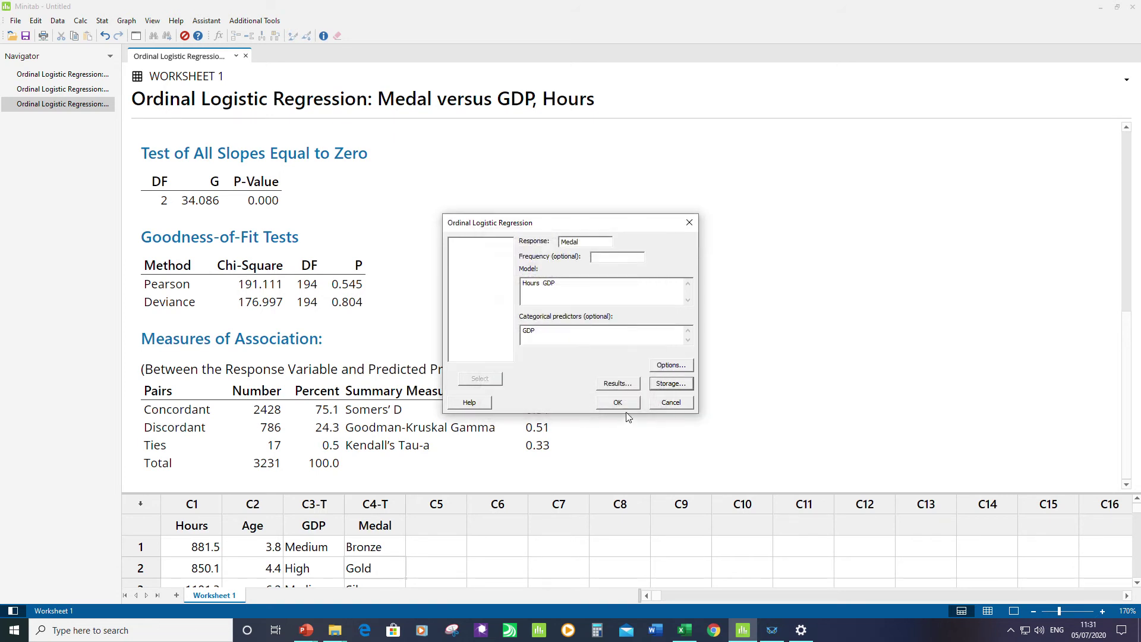
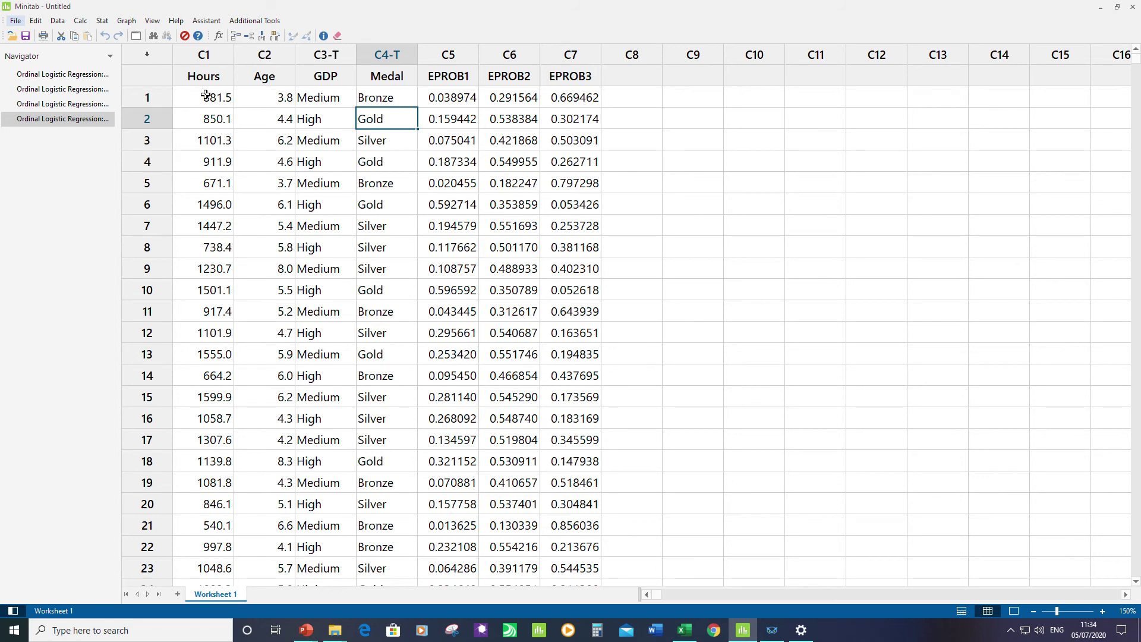
Begin a new scatterplot of the With Connect and Groups type
click(126, 21)
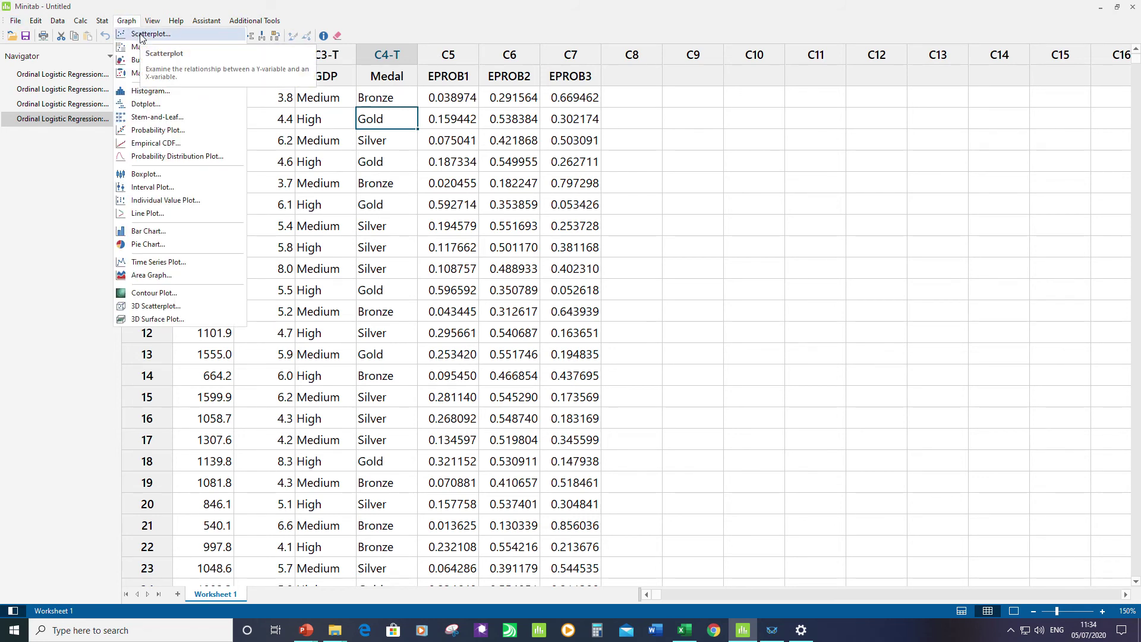
click(142, 35)
drag(538, 223, 658, 191)
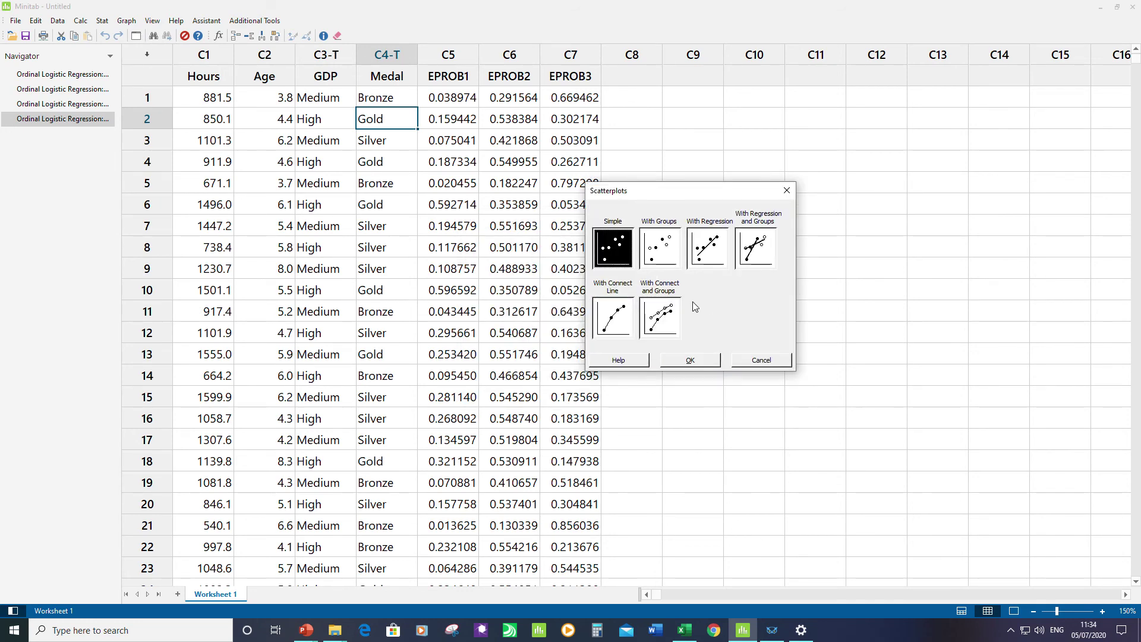
click(661, 324)
click(687, 361)
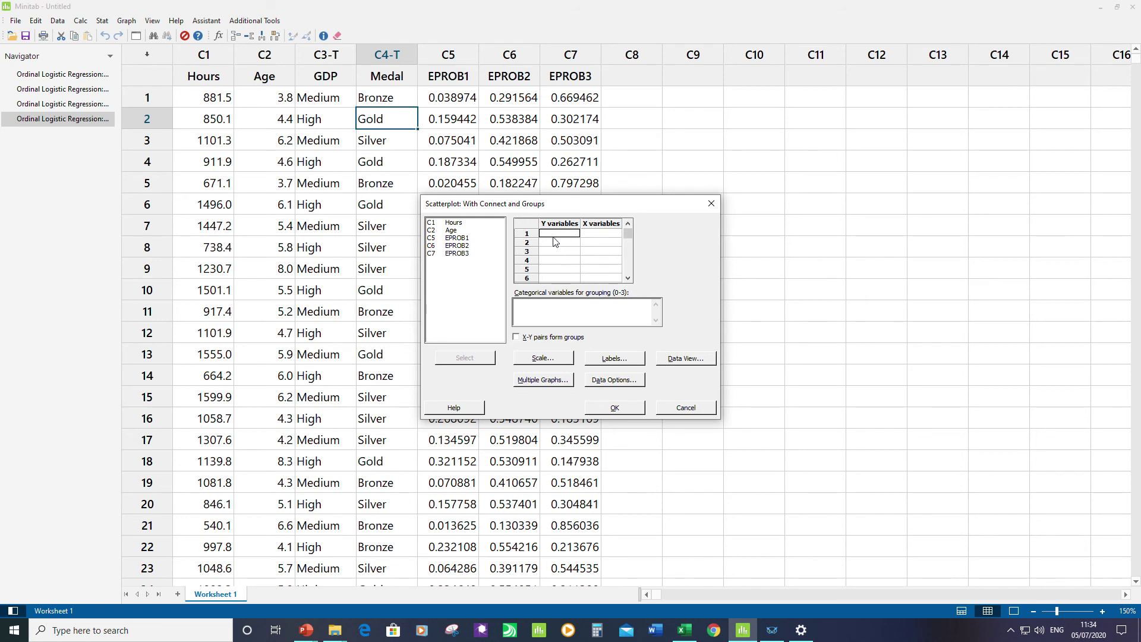
Assign EPROB1, EPROB2 and EPROB3 as the Y variables, each paired with Hours as the X variable
double_click(465, 238)
double_click(467, 246)
double_click(458, 254)
click(593, 233)
double_click(455, 223)
click(591, 243)
double_click(454, 223)
click(587, 254)
double_click(465, 225)
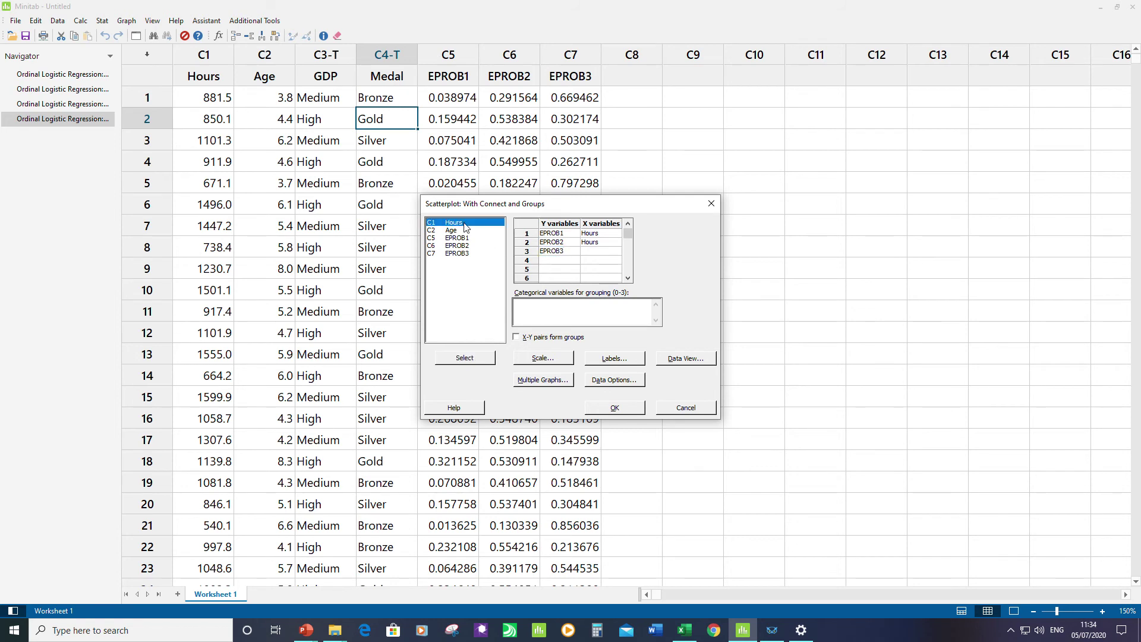
Group the scatterplots by the categorical variable GDP and create them
click(550, 312)
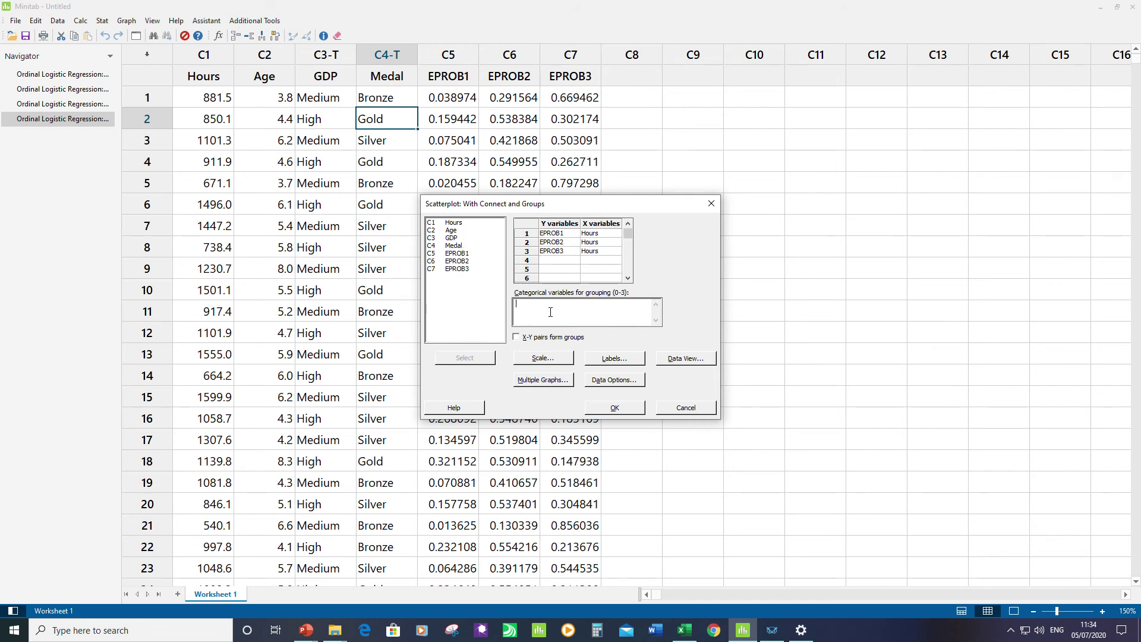
double_click(453, 238)
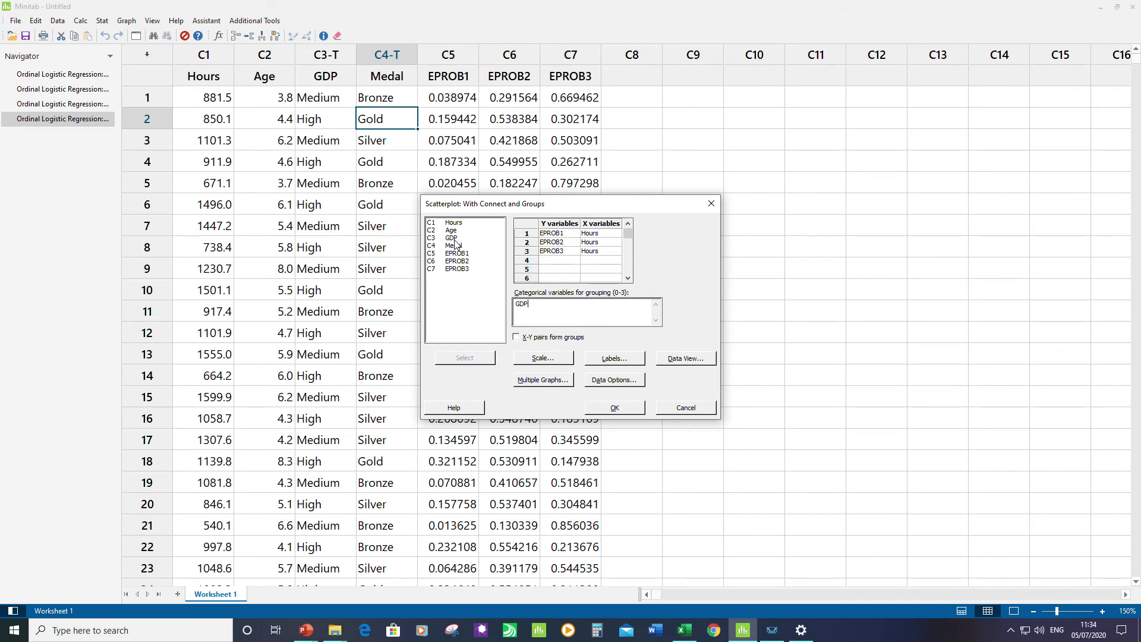
click(616, 409)
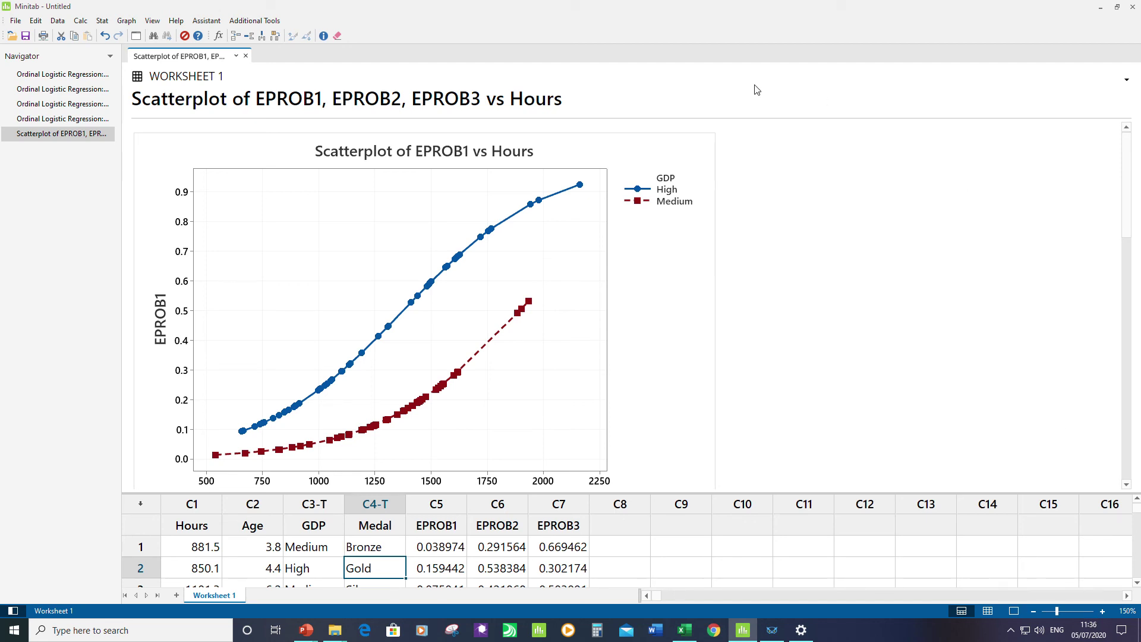
Show only the output and examine the EPROB1, EPROB2 and EPROB3 scatterplots against Hours for each GDP level
click(1013, 611)
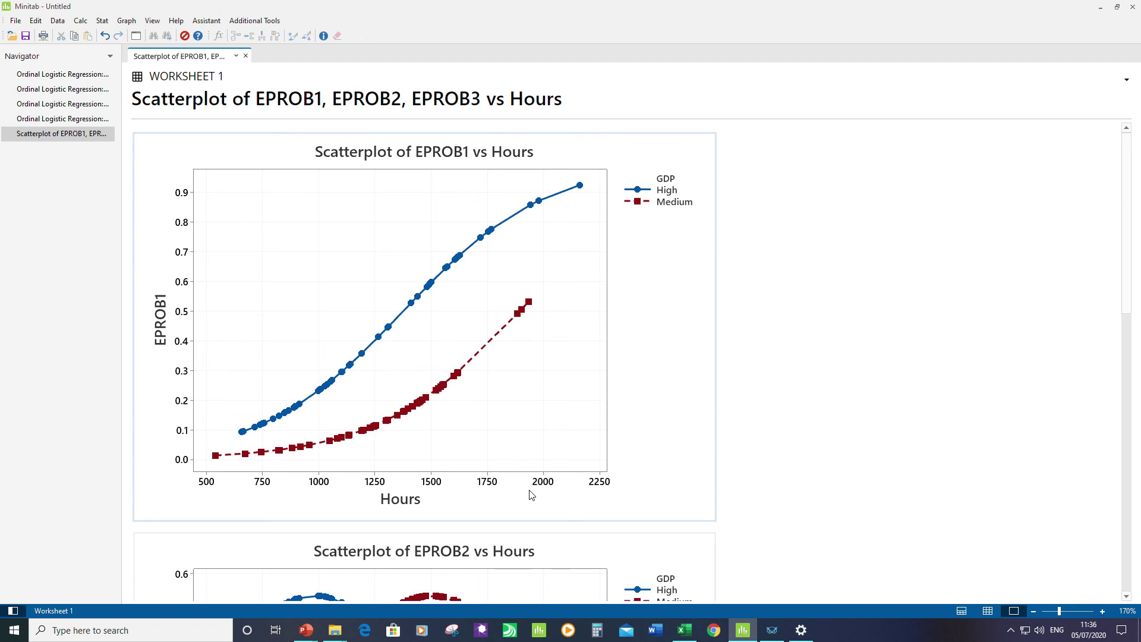
mouse_move(583, 191)
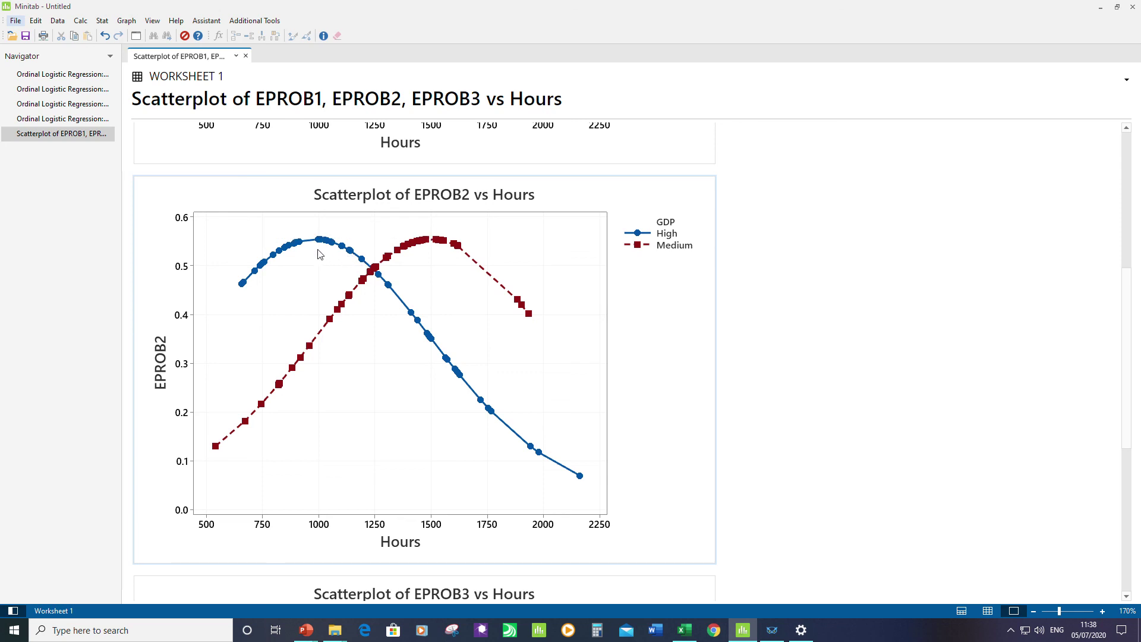
mouse_move(443, 243)
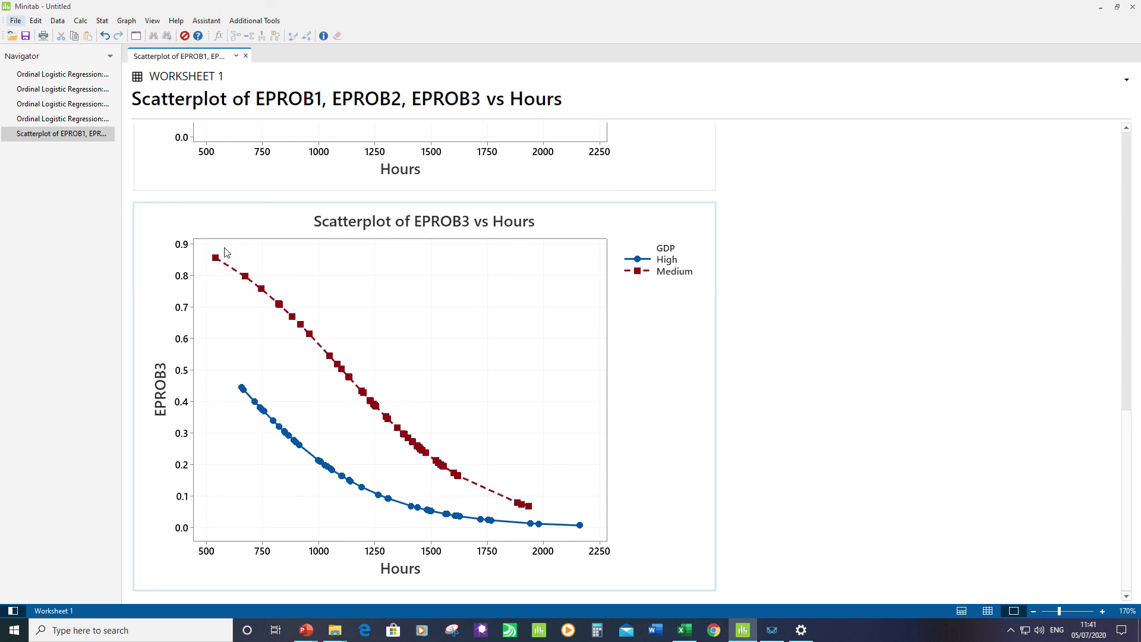
mouse_move(217, 262)
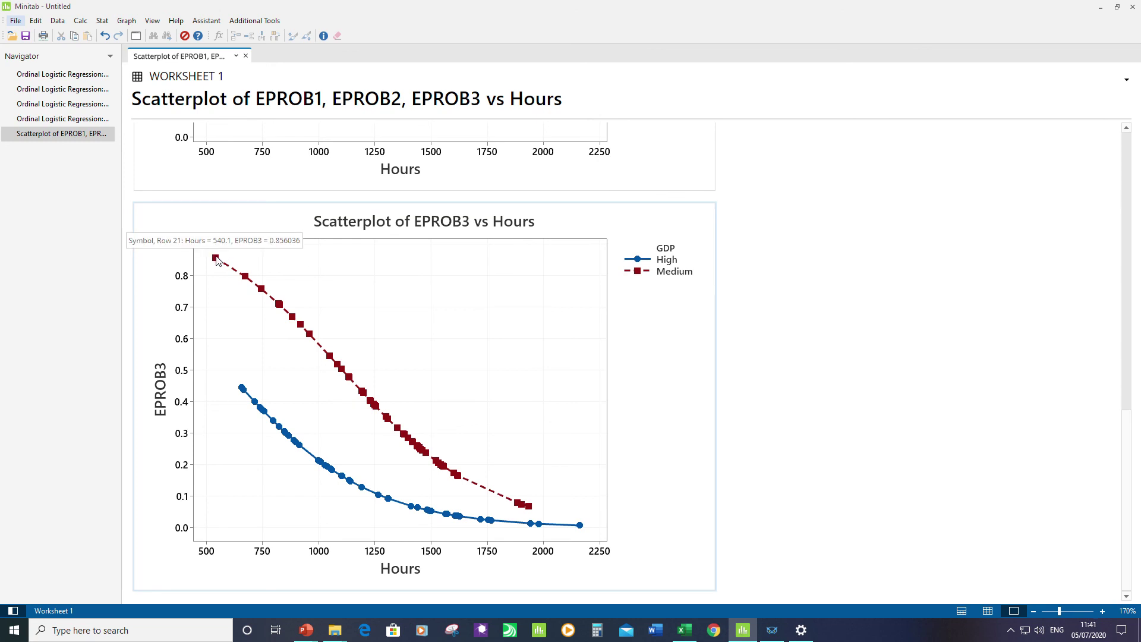